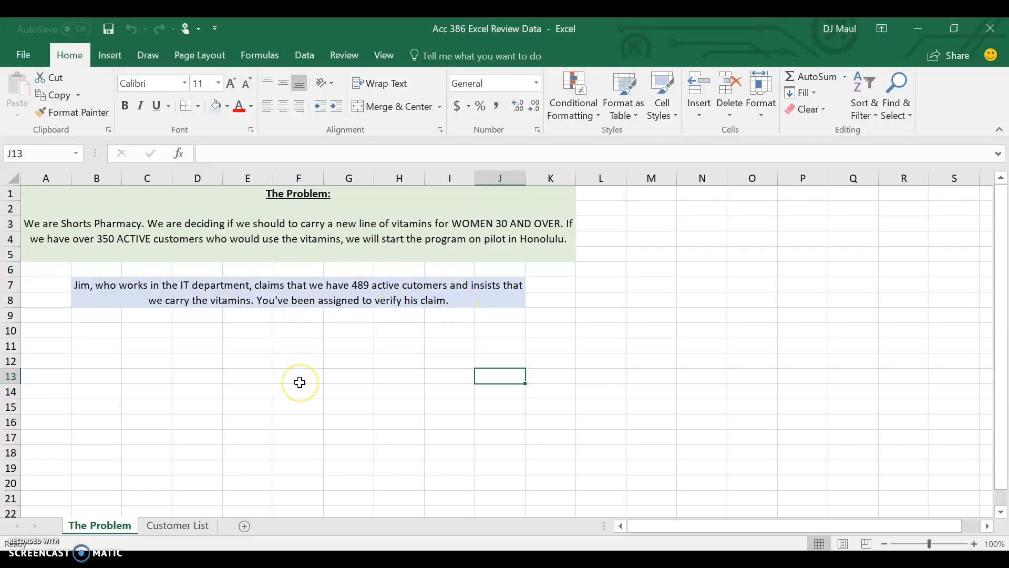
Create a PivotTable on a new worksheet from the Customer List data range $A$1:$Q$3834.
left_click(177, 525)
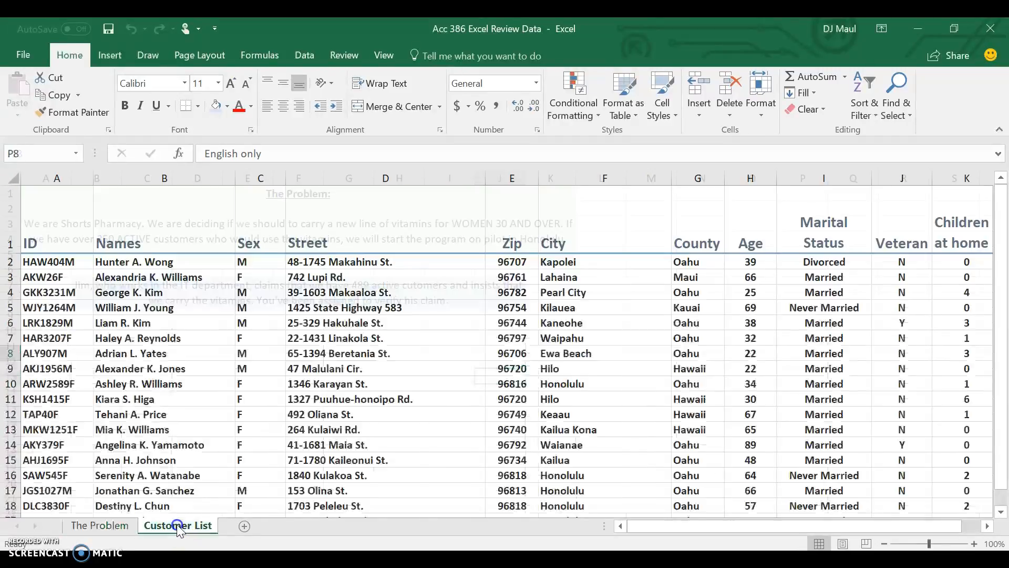
left_click(446, 355)
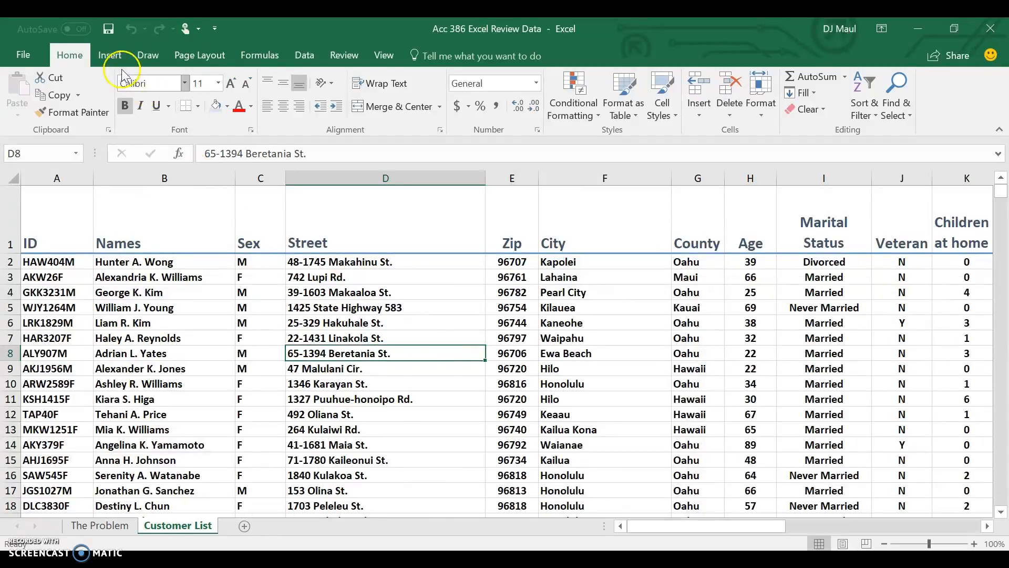
left_click(111, 56)
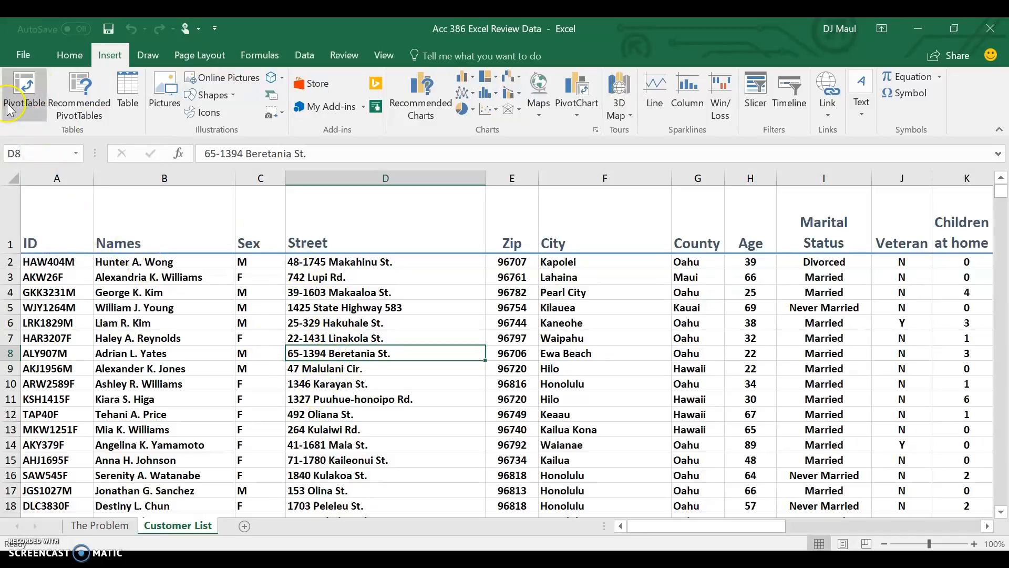
left_click(24, 98)
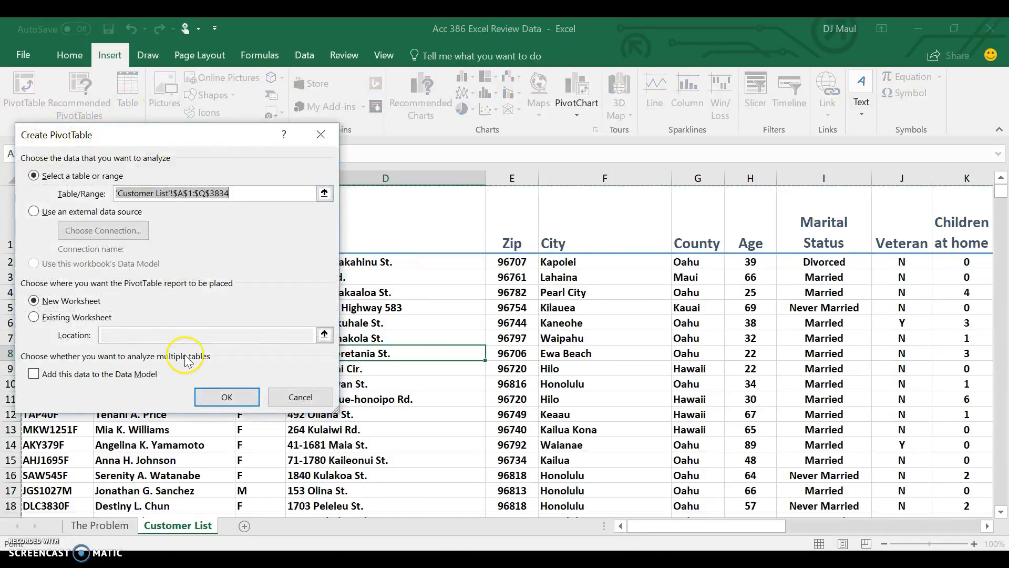
left_click(213, 398)
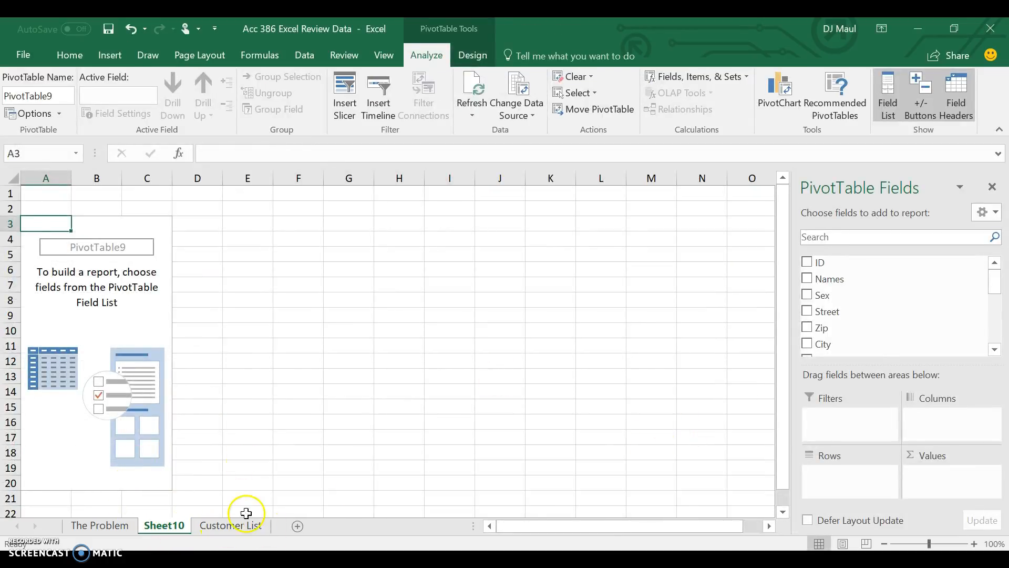
Review the available columns on the Customer List sheet and the vitamin program criteria on The Problem sheet.
left_click(233, 525)
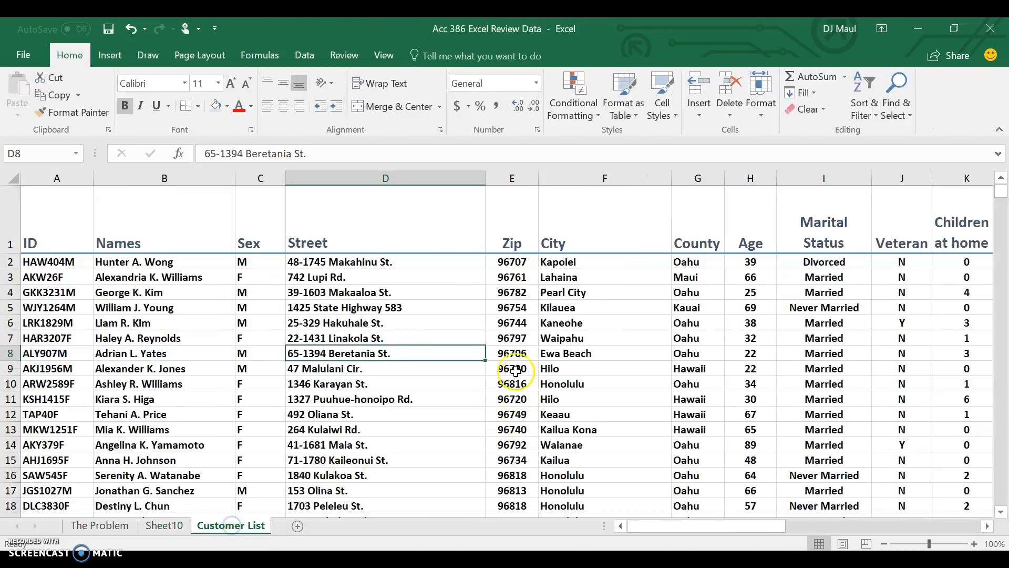
scroll(605, 389, "right", 3)
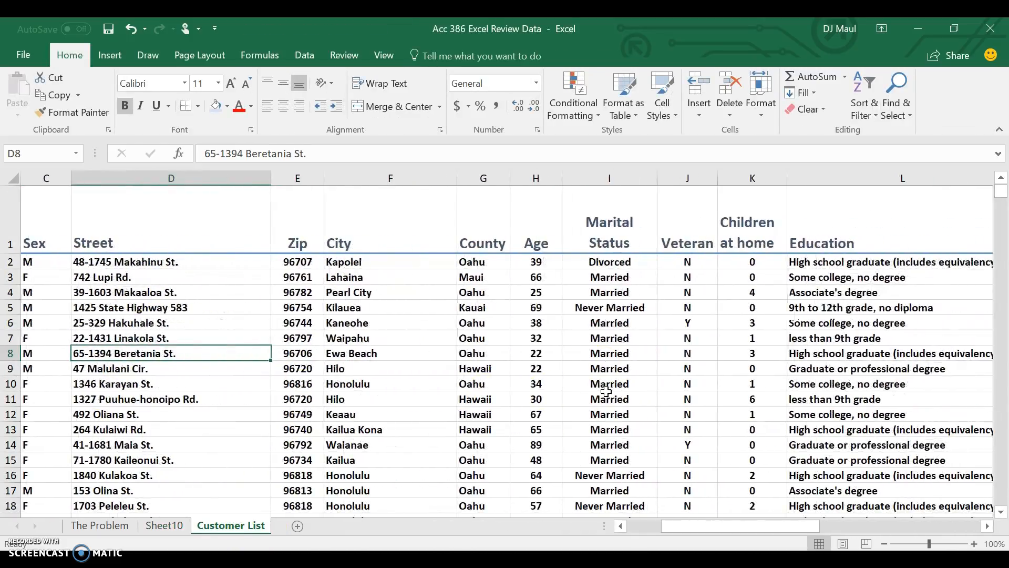
scroll(277, 392, "left", 3)
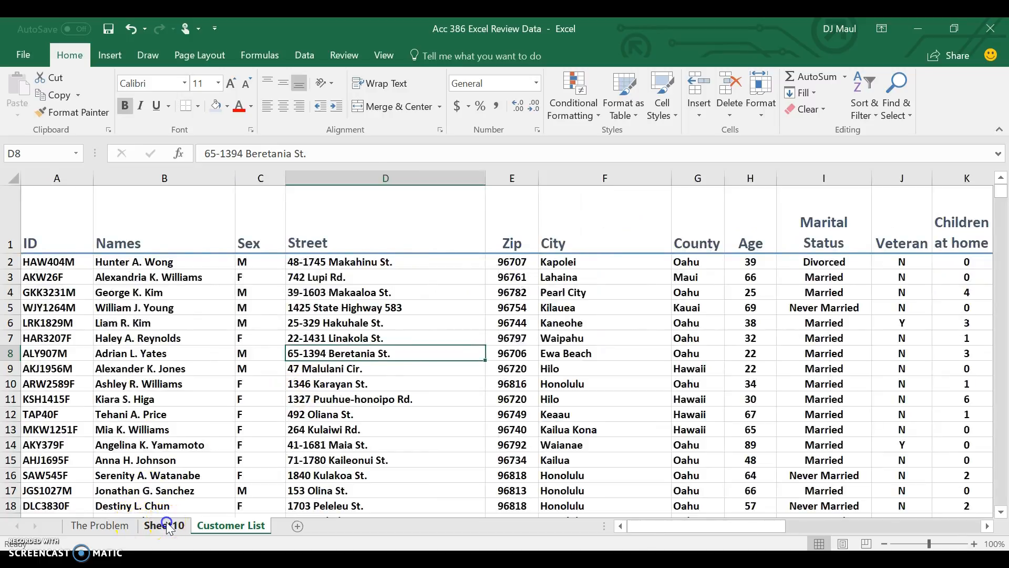
left_click(164, 525)
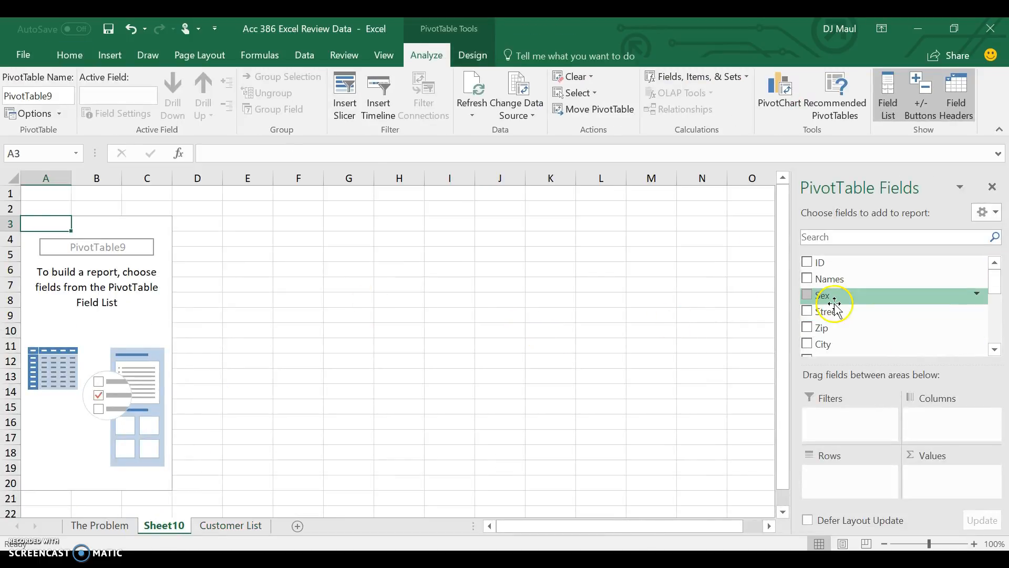
left_click(99, 525)
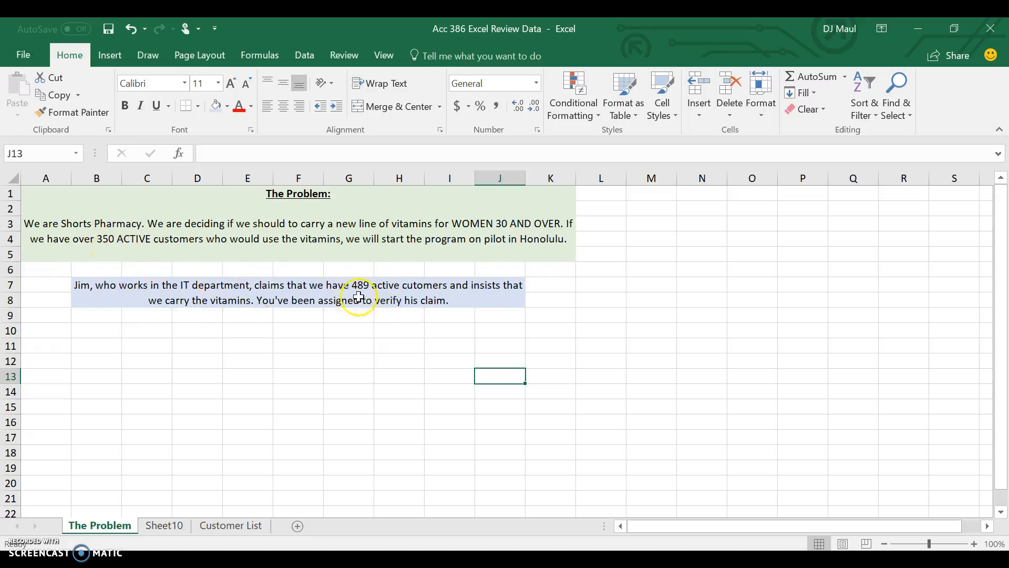
left_click(166, 526)
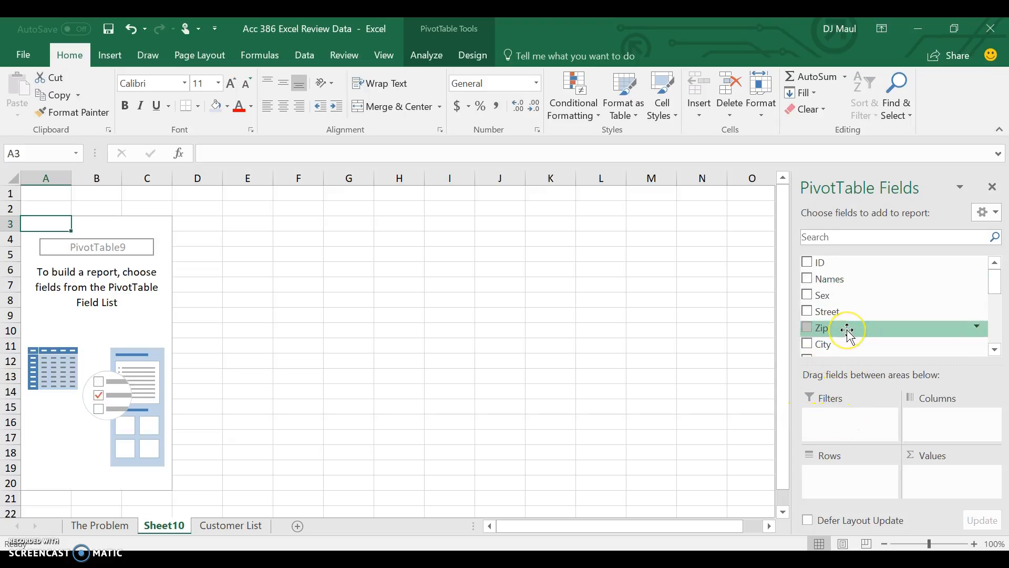
Add the Sex, City and Age fields to the PivotTable as report filters.
left_click(807, 295)
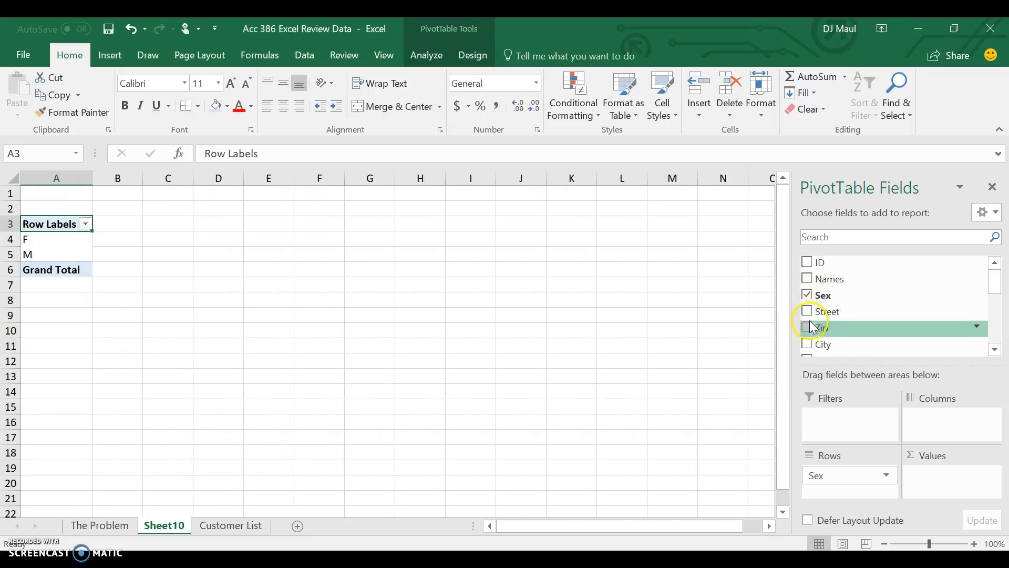
left_click(994, 349)
left_click(994, 349)
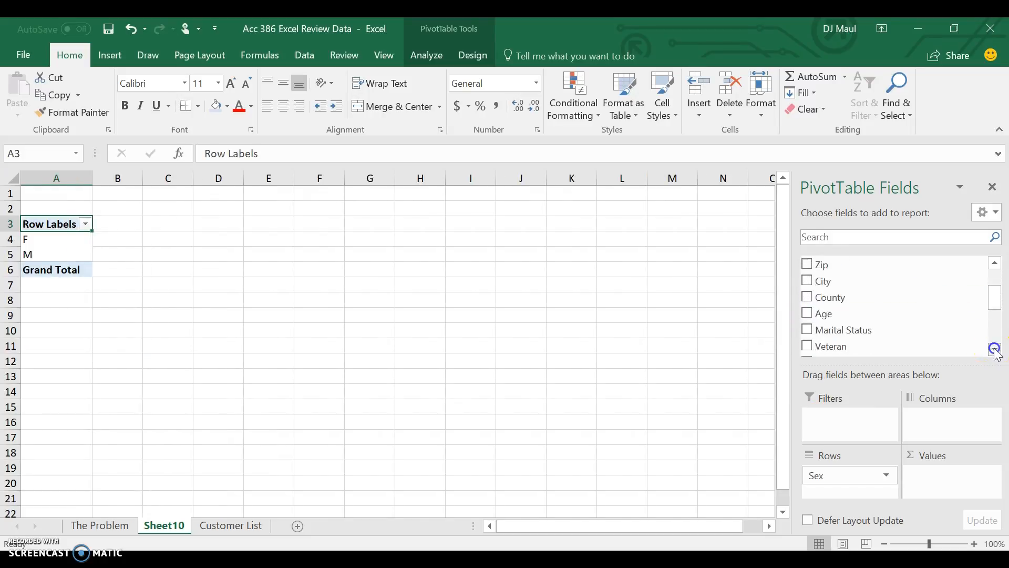
left_click(995, 264)
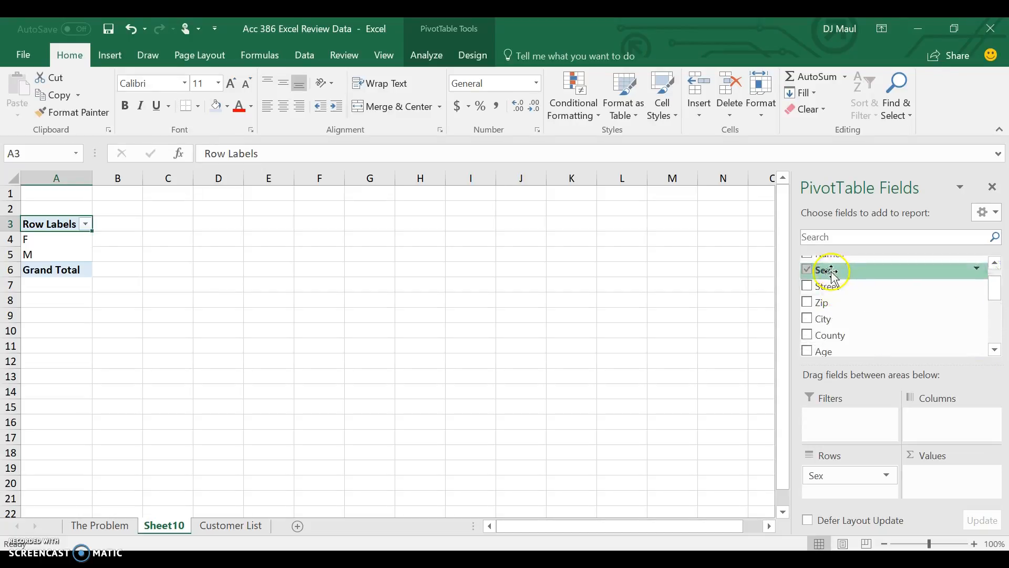
left_click(808, 319)
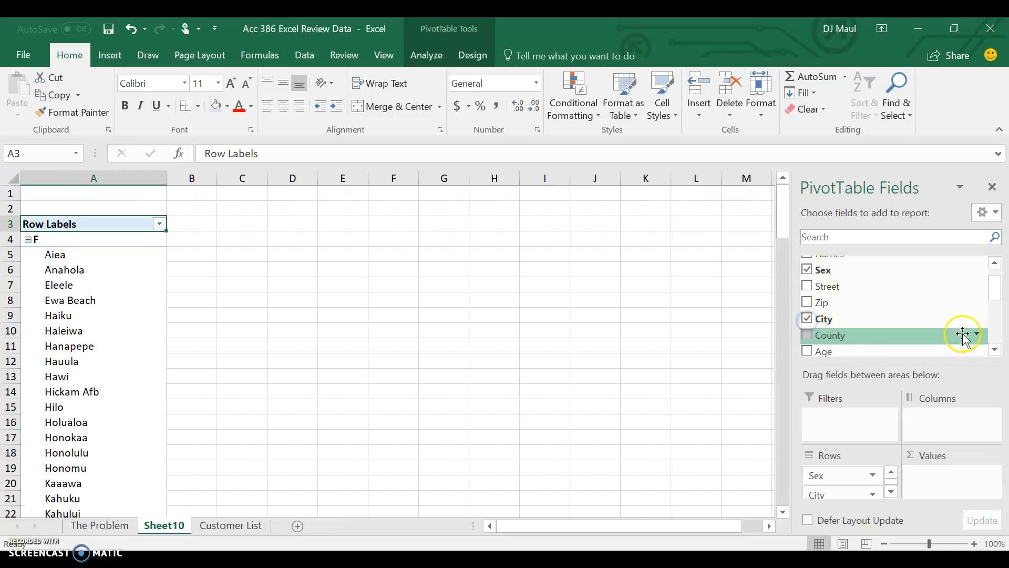
left_click_drag(840, 475, 840, 435)
left_click(813, 352)
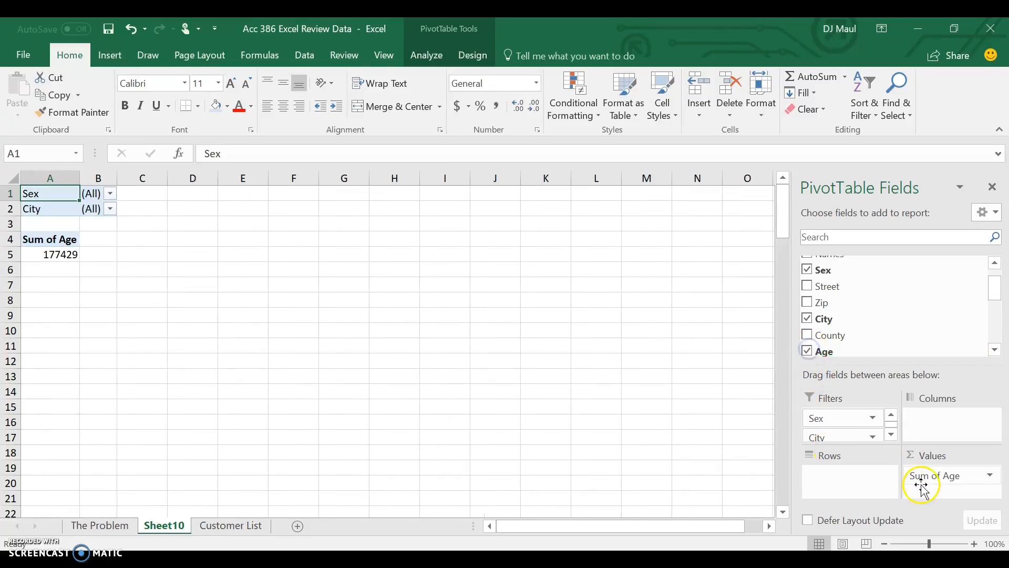
left_click_drag(942, 476, 838, 436)
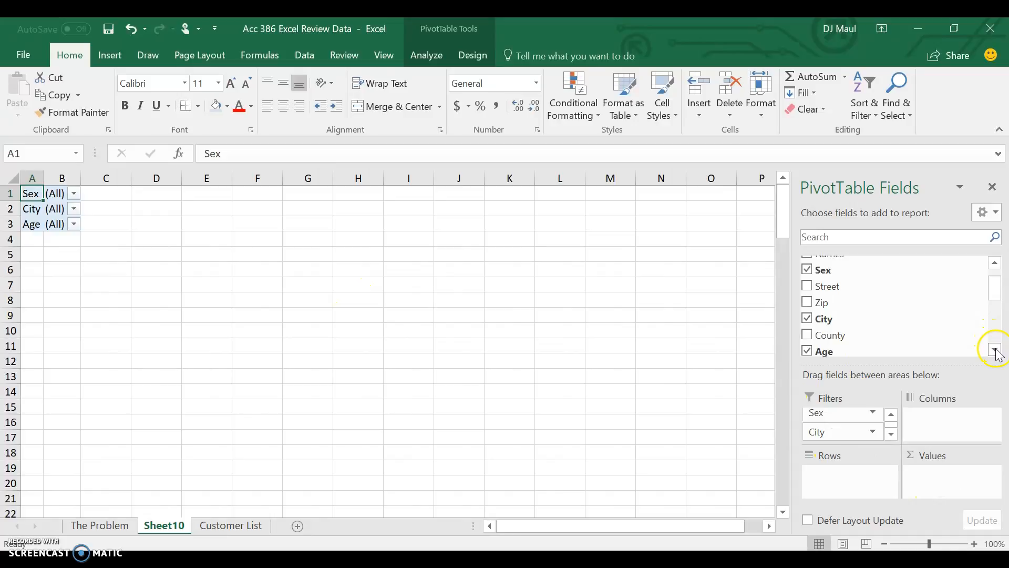
Check the active-customer requirement on The Problem sheet and examine the Most Recent Purchase column in the Customer List.
left_click(104, 526)
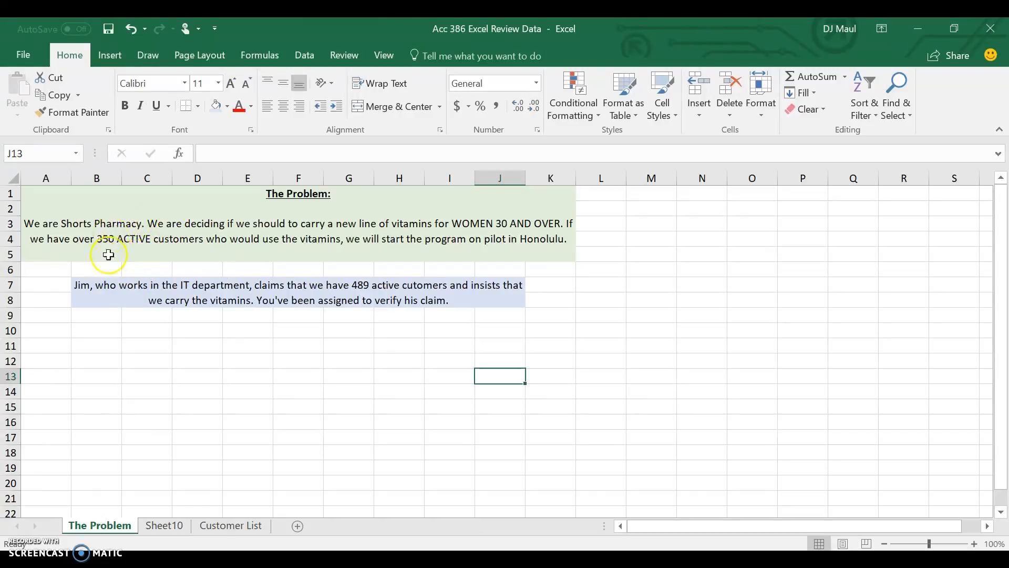
left_click(232, 526)
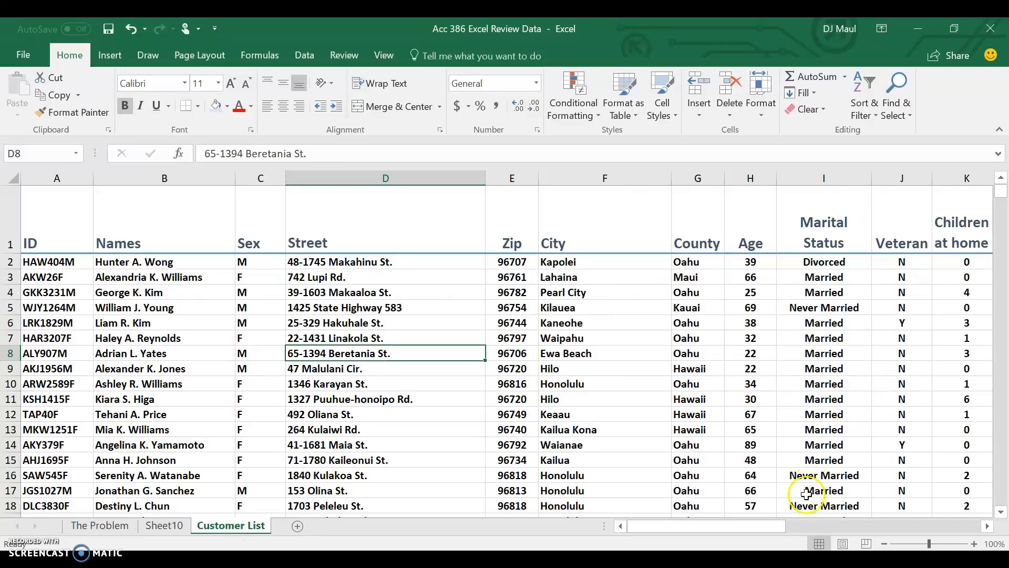
left_click_drag(778, 526, 967, 528)
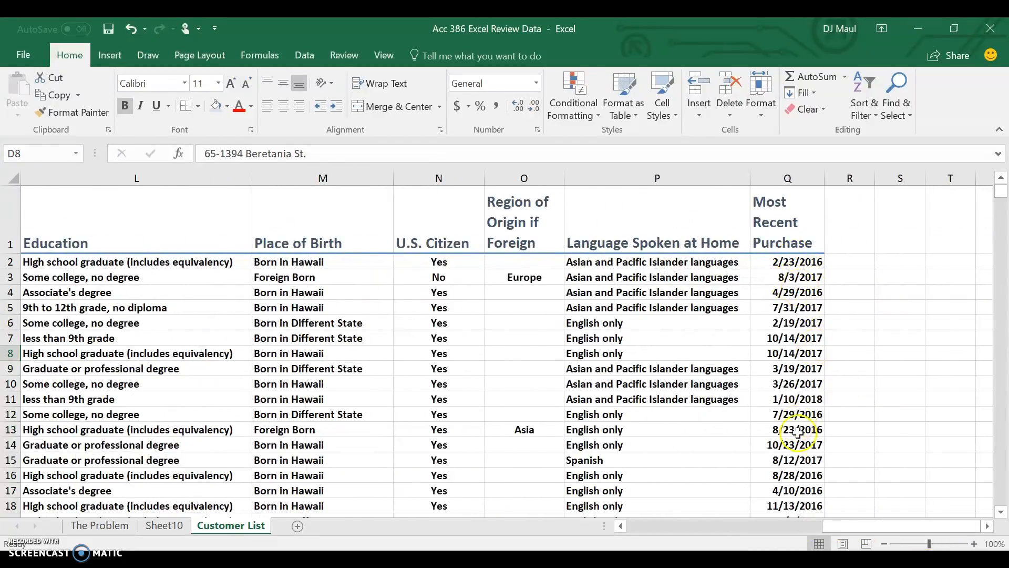
mouse_move(1001, 192)
left_mouse_down()
mouse_move(995, 333)
mouse_move(1003, 354)
mouse_move(1000, 193)
left_mouse_up()
left_click_drag(864, 527, 617, 526)
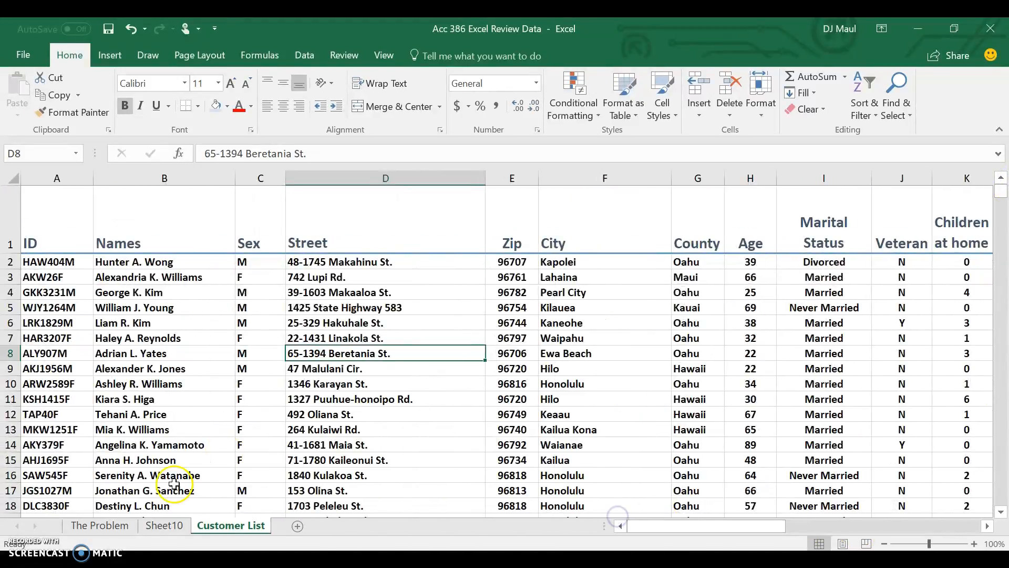
left_click(164, 527)
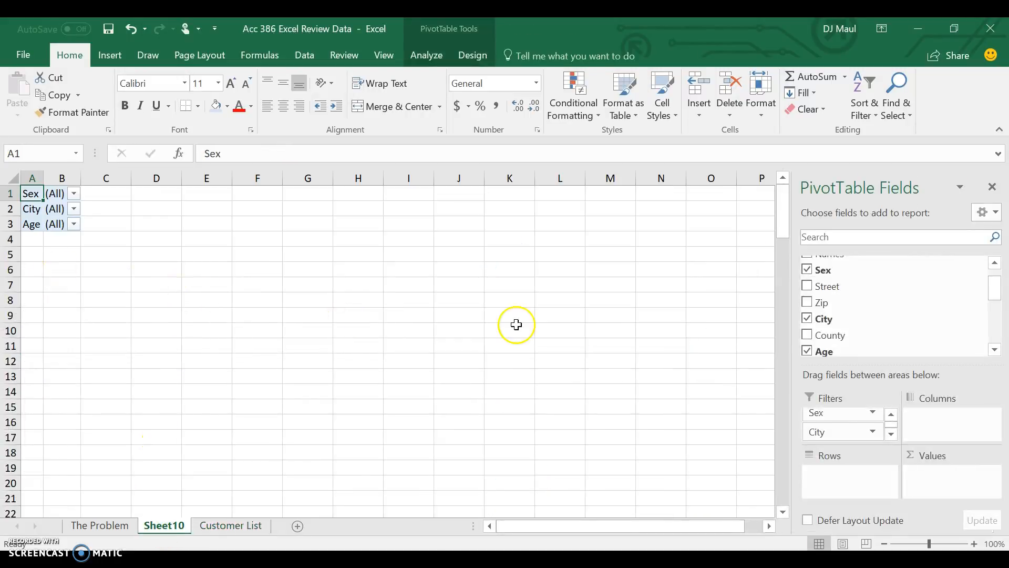
Add Most Recent Purchase to the PivotTable rows and move its Years grouping to the columns.
left_click(995, 349)
left_click_drag(997, 350, 997, 349)
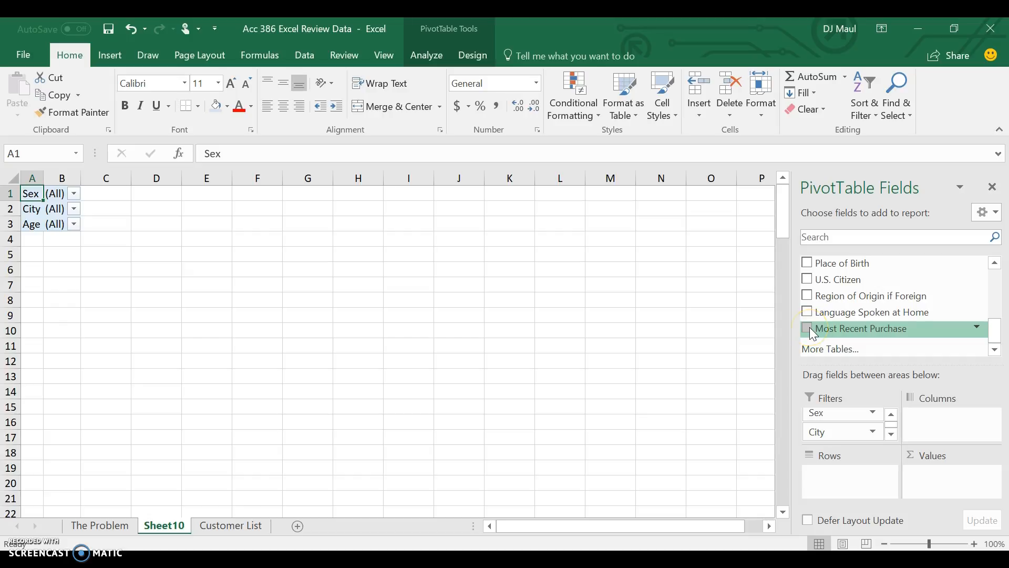
left_click_drag(813, 334, 830, 461)
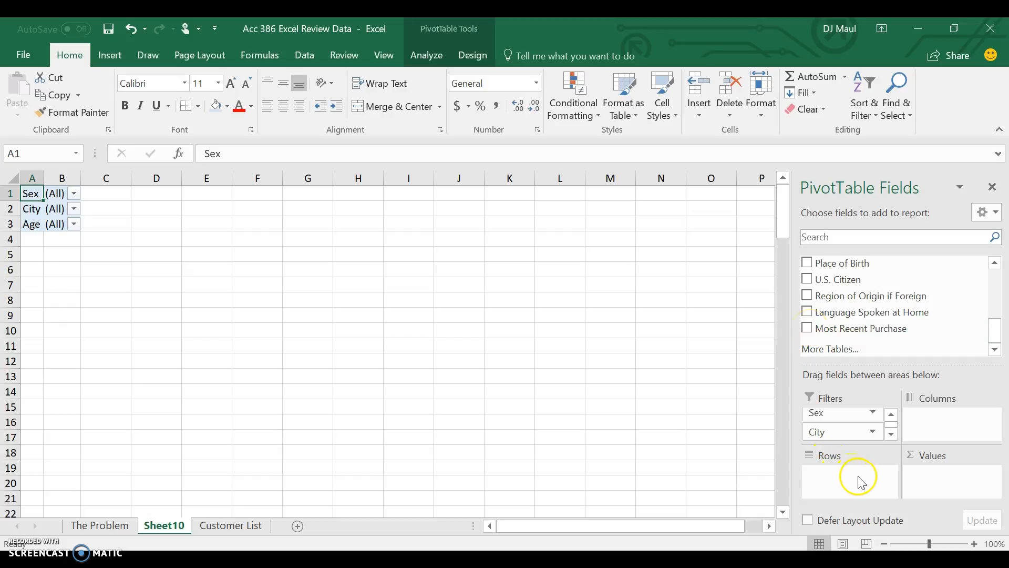
left_click(808, 330)
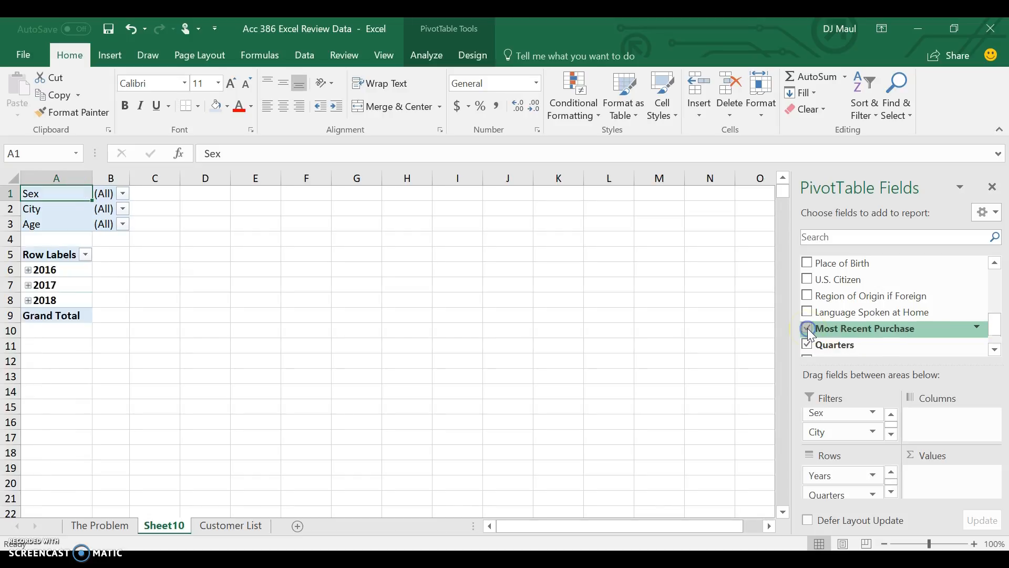
left_click(891, 493)
left_click(891, 493)
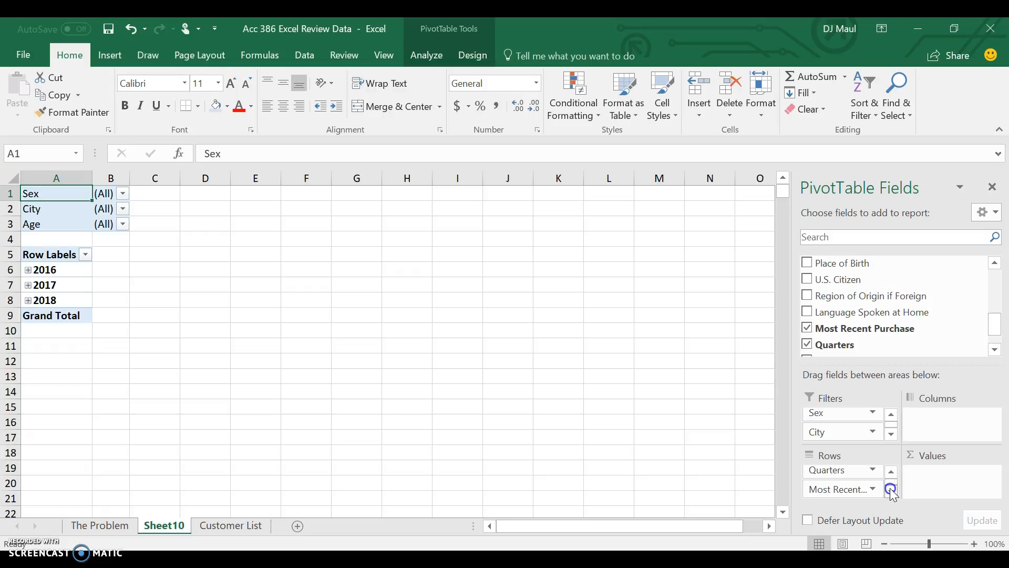
left_click(892, 471)
left_click(892, 472)
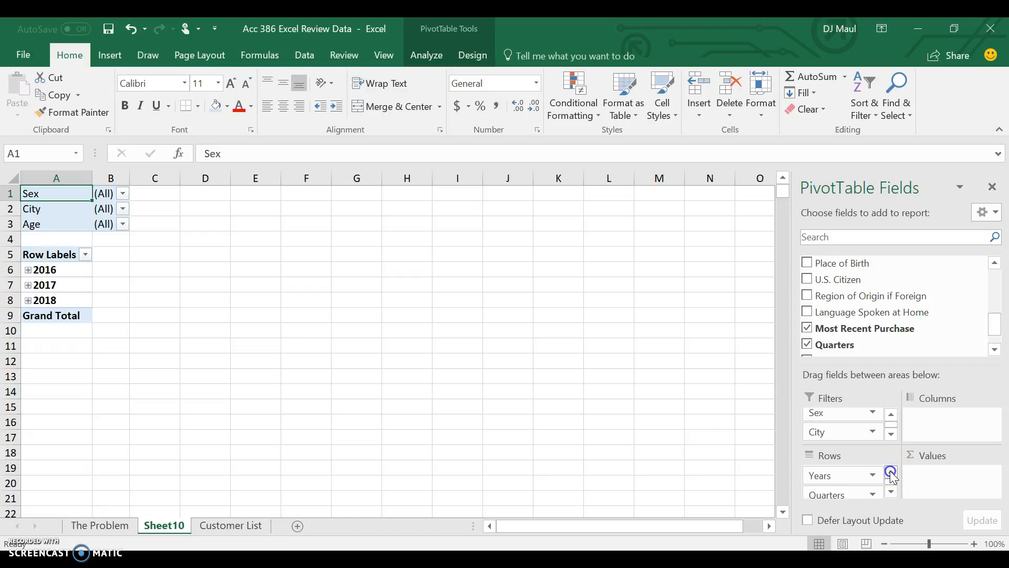
left_click_drag(829, 477, 945, 425)
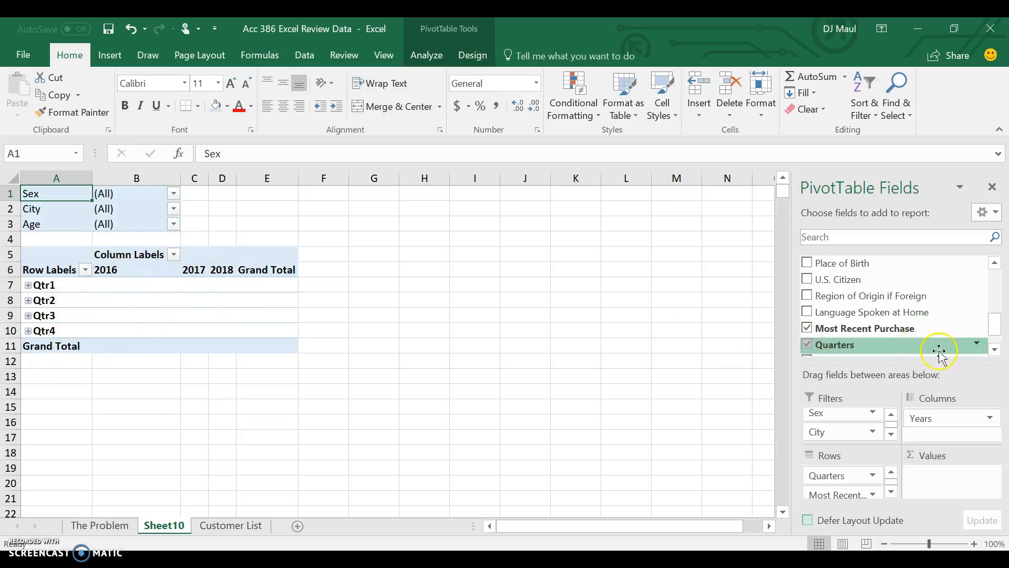
Filter the PivotTable's Sex field to F.
left_click_drag(993, 325, 995, 276)
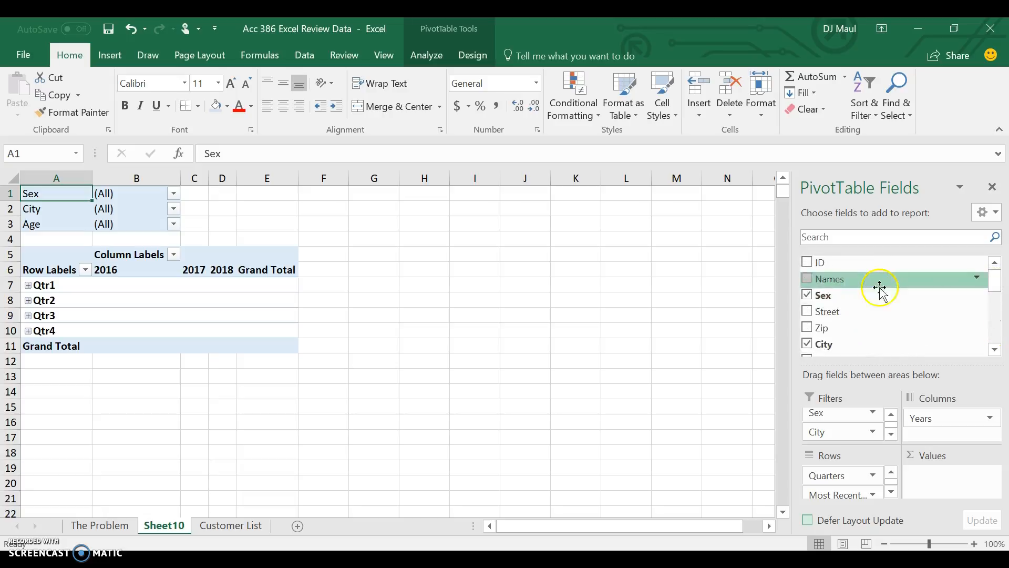
left_click(173, 194)
left_click(20, 242)
left_click(19, 243)
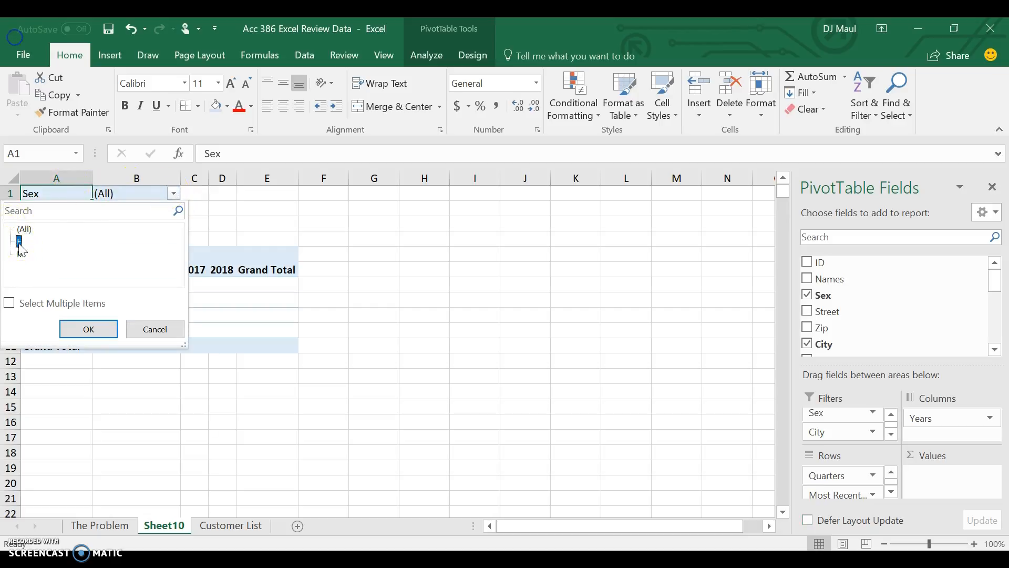
left_click(87, 330)
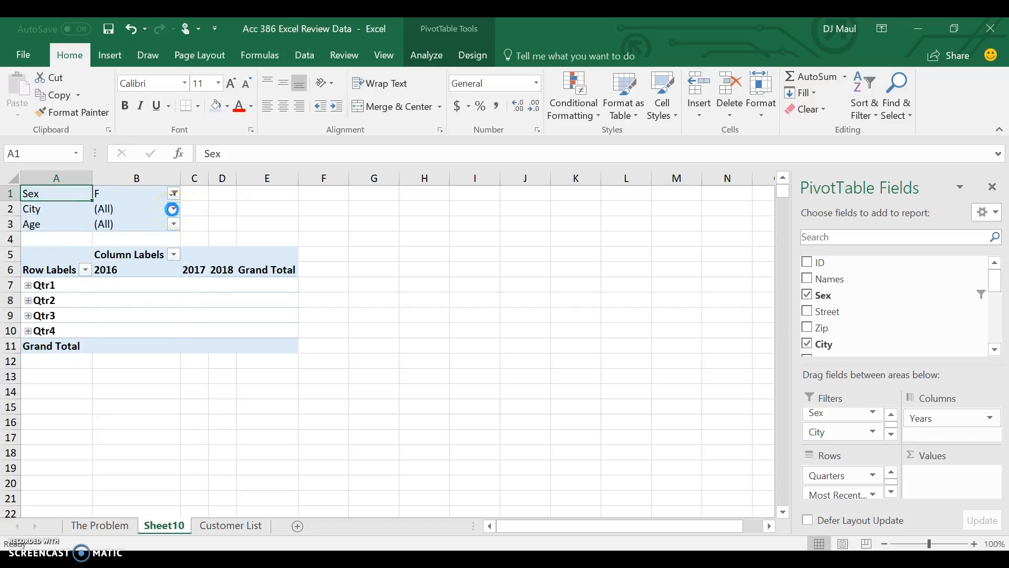
Filter the PivotTable's City field to Honolulu.
left_click(171, 208)
left_click(177, 296)
left_click(178, 296)
left_click(177, 296)
left_click(178, 296)
left_click(177, 296)
left_click(178, 296)
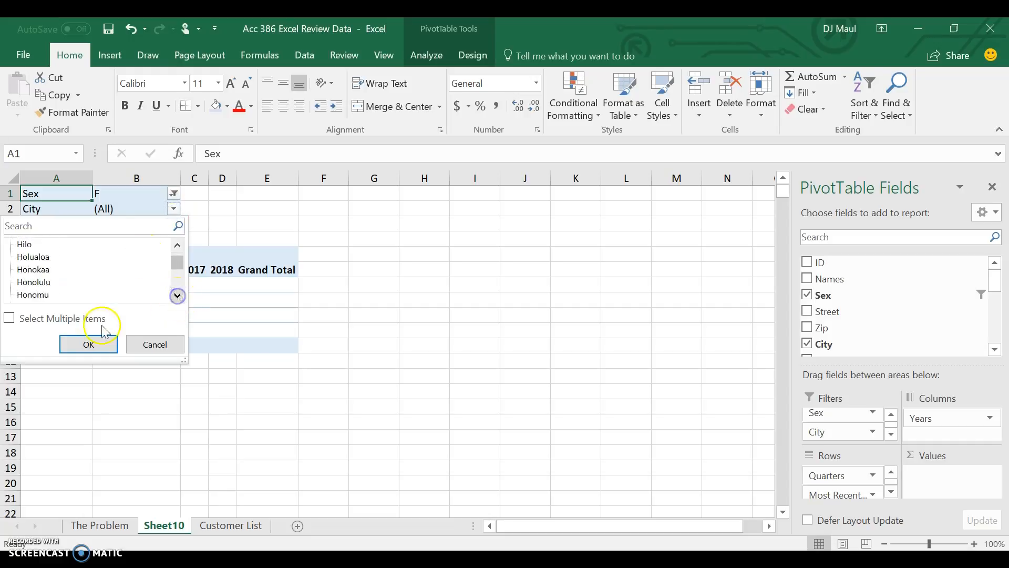
left_click(32, 283)
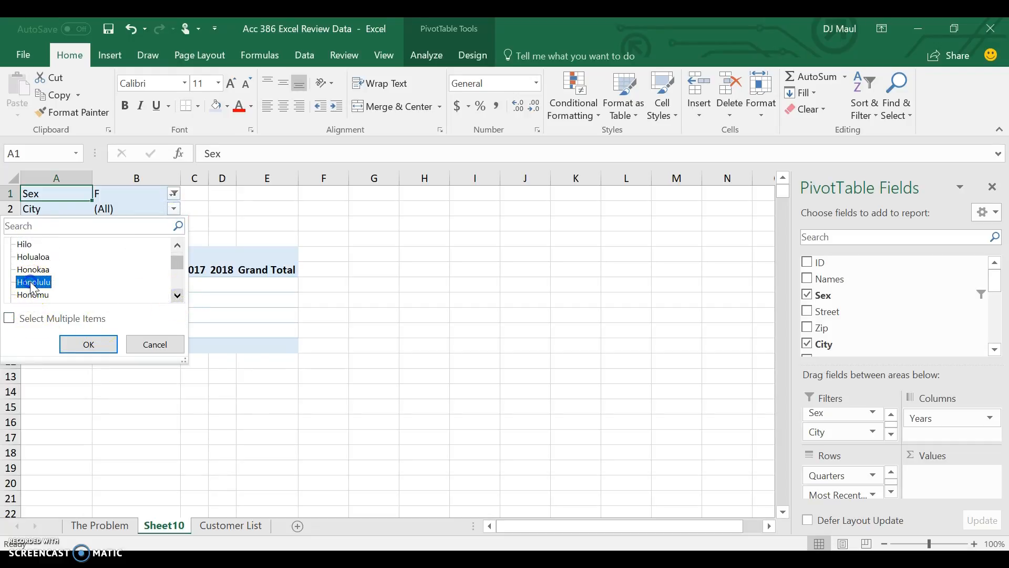
left_click(84, 343)
Filter the PivotTable's Age field to multiple items, excluding ages 18 to 29 and keeping 30 and over.
left_click(173, 224)
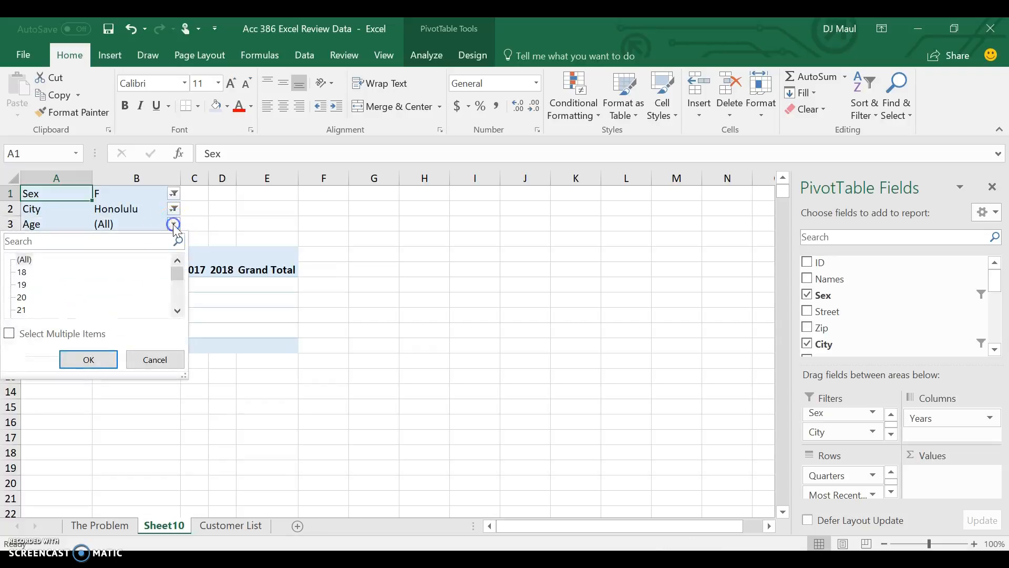
left_click(9, 334)
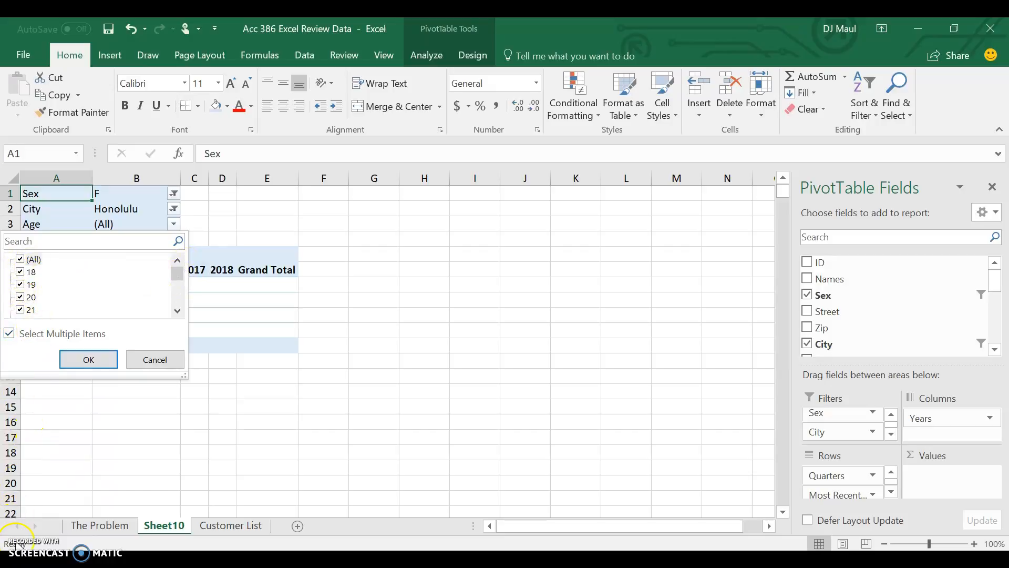
key("Return")
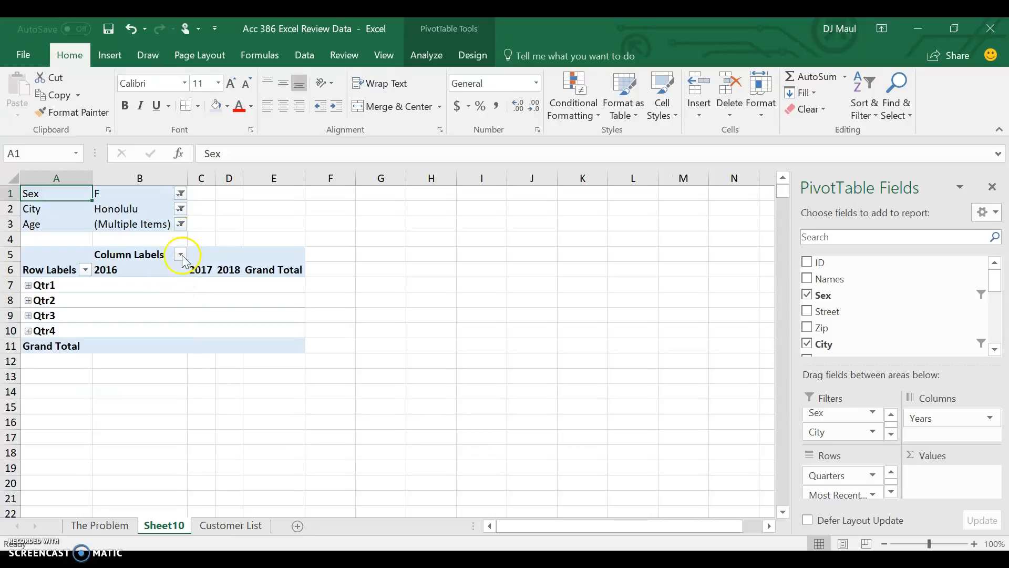
left_click(181, 224)
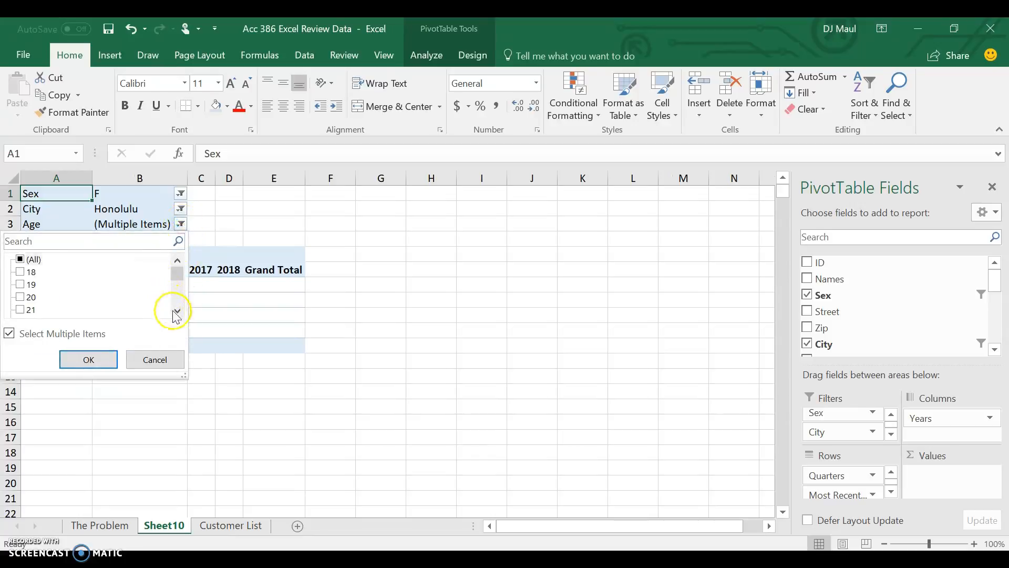
left_click(178, 313)
left_click(177, 313)
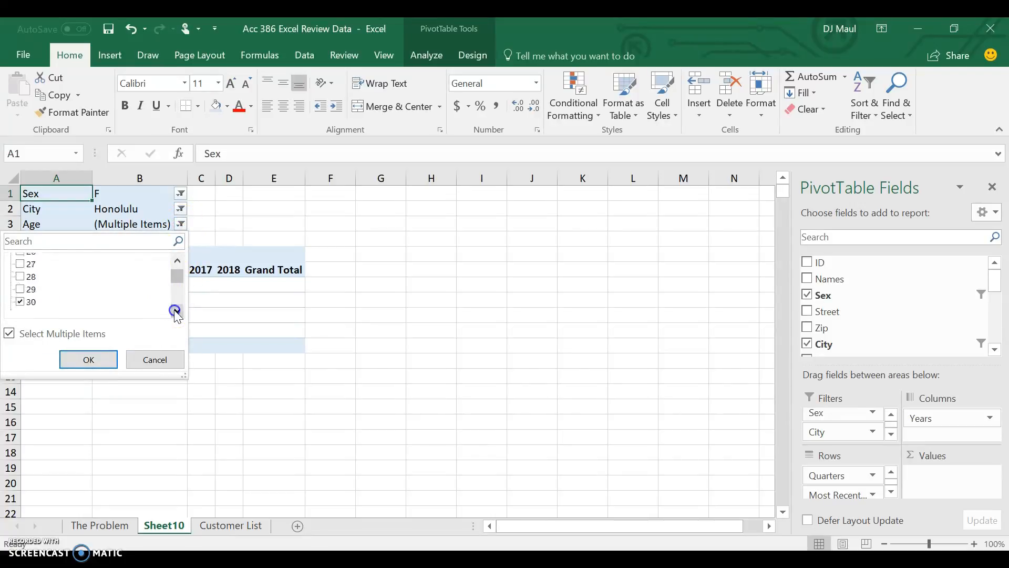
left_click(20, 297)
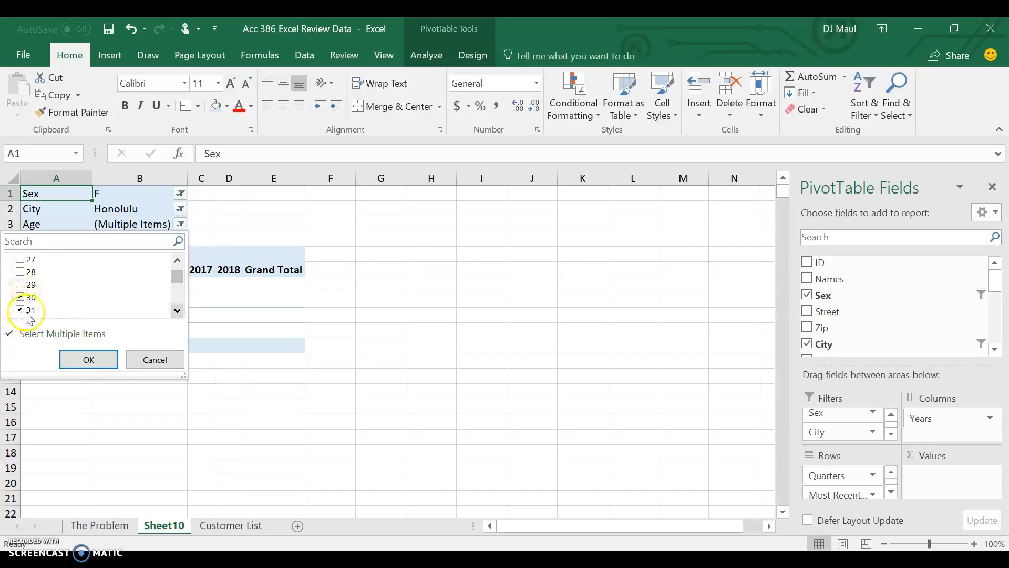
left_click(91, 360)
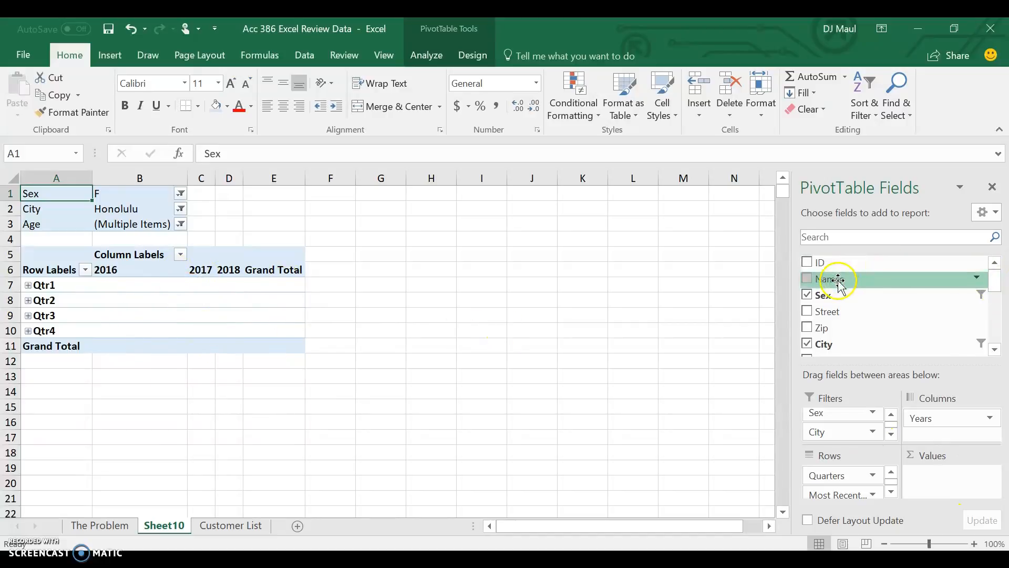
Add the ID field to the PivotTable's values, summarized by Count.
mouse_move(838, 280)
left_mouse_down()
mouse_move(861, 286)
mouse_move(838, 277)
left_mouse_up()
left_click(807, 262)
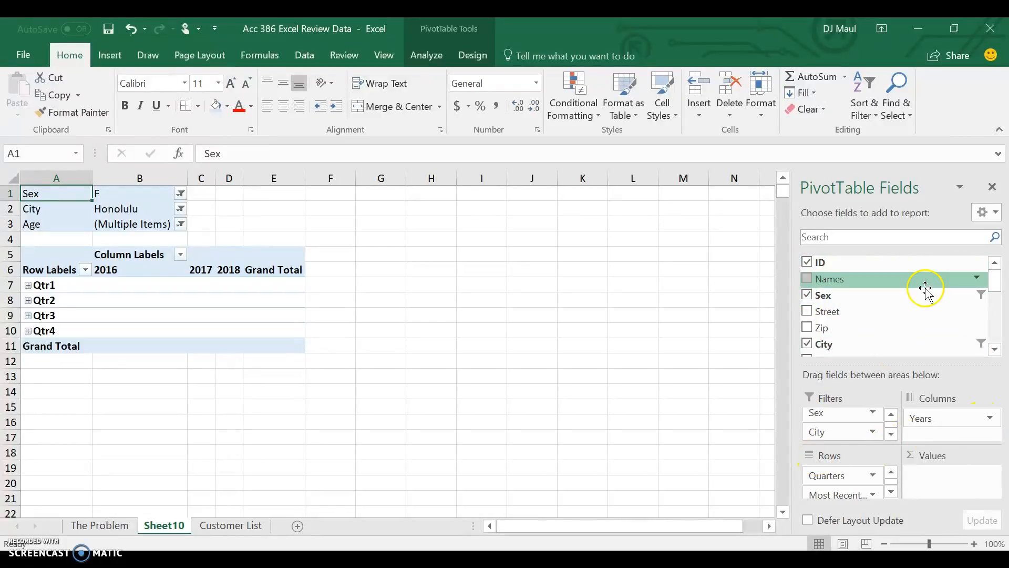
left_click_drag(826, 267, 946, 488)
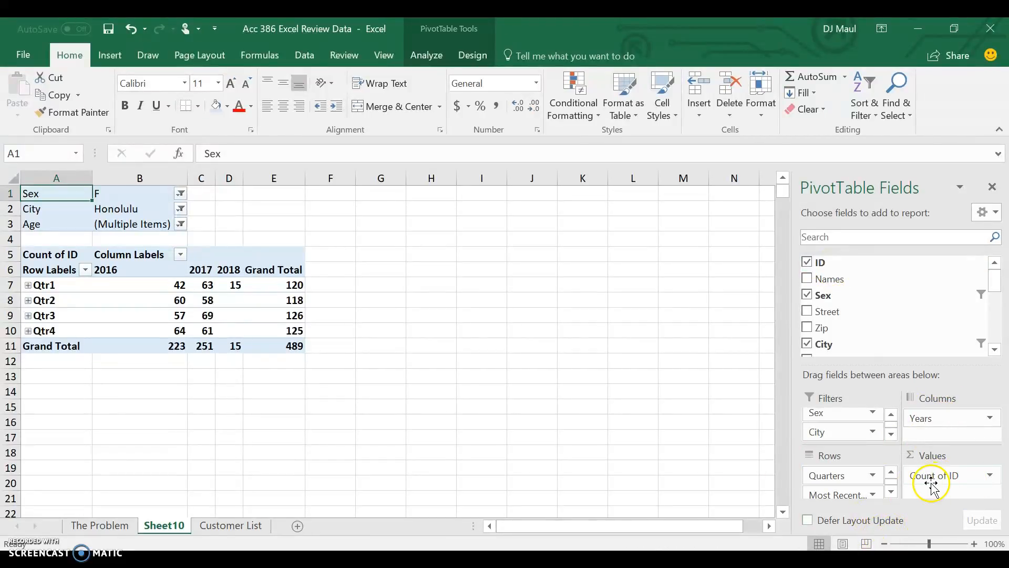
left_click(990, 476)
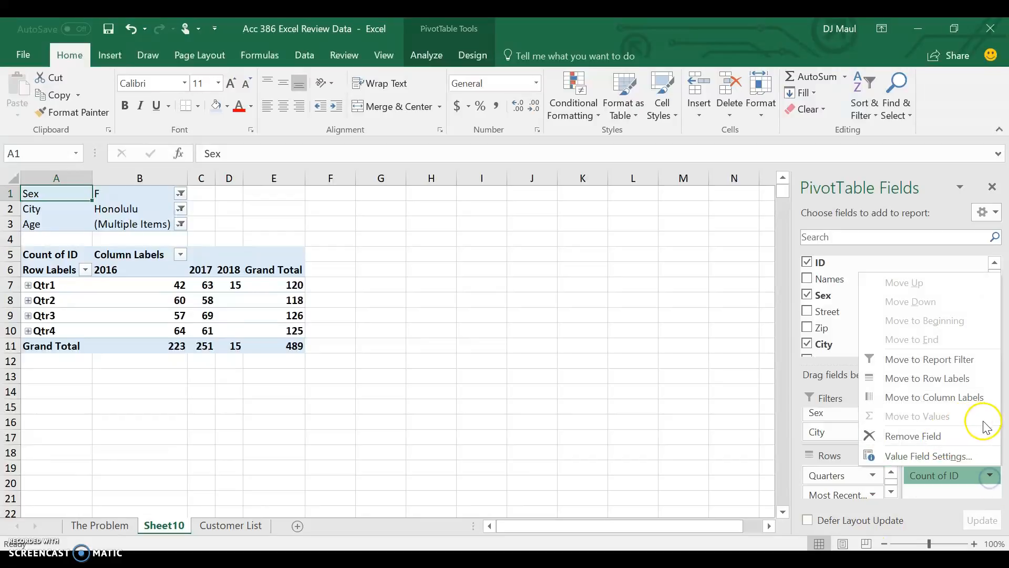
left_click(917, 457)
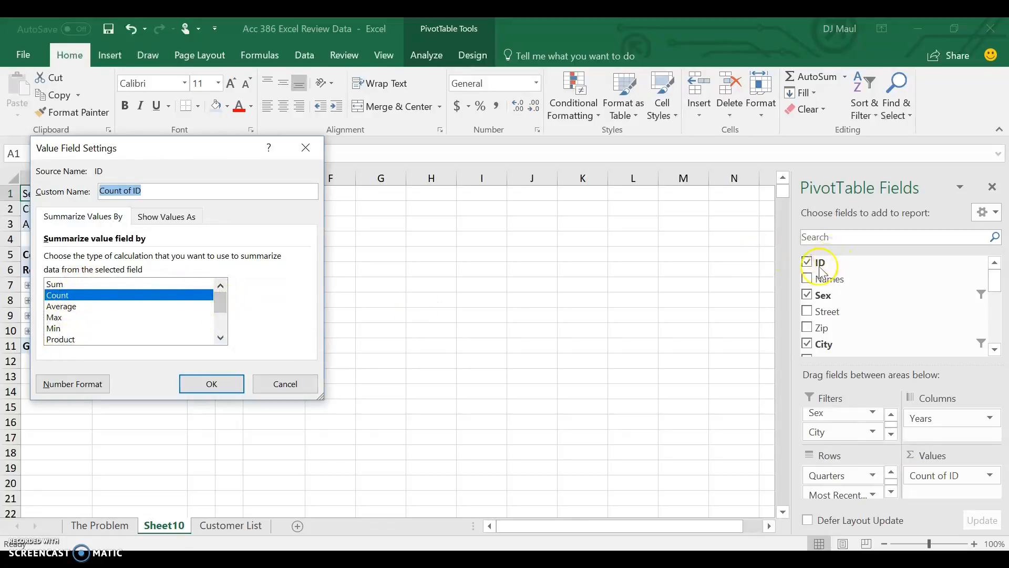
left_click(213, 386)
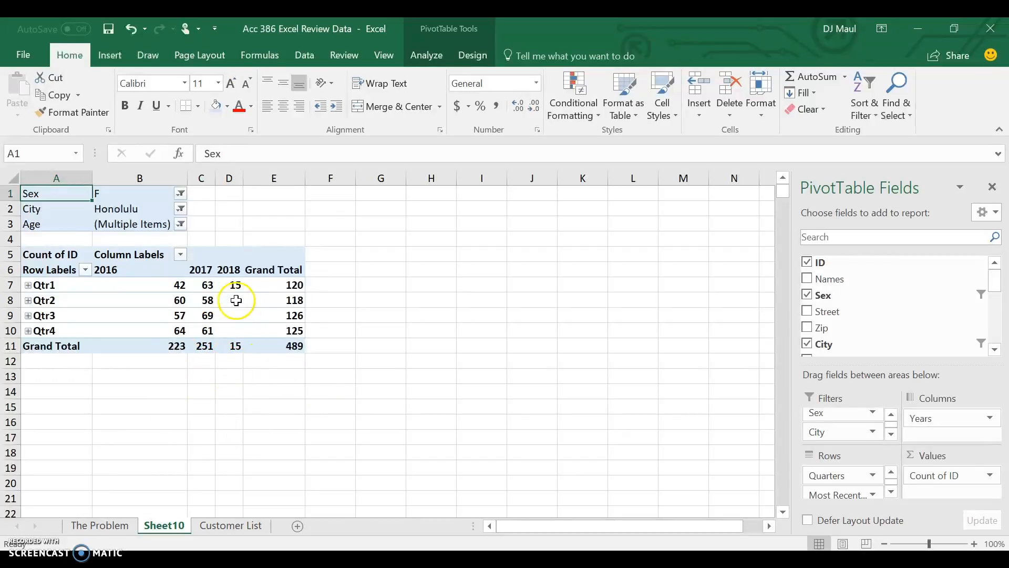
Compare the PivotTable's yearly and grand totals with the active-customer claim on The Problem sheet.
mouse_move(232, 289)
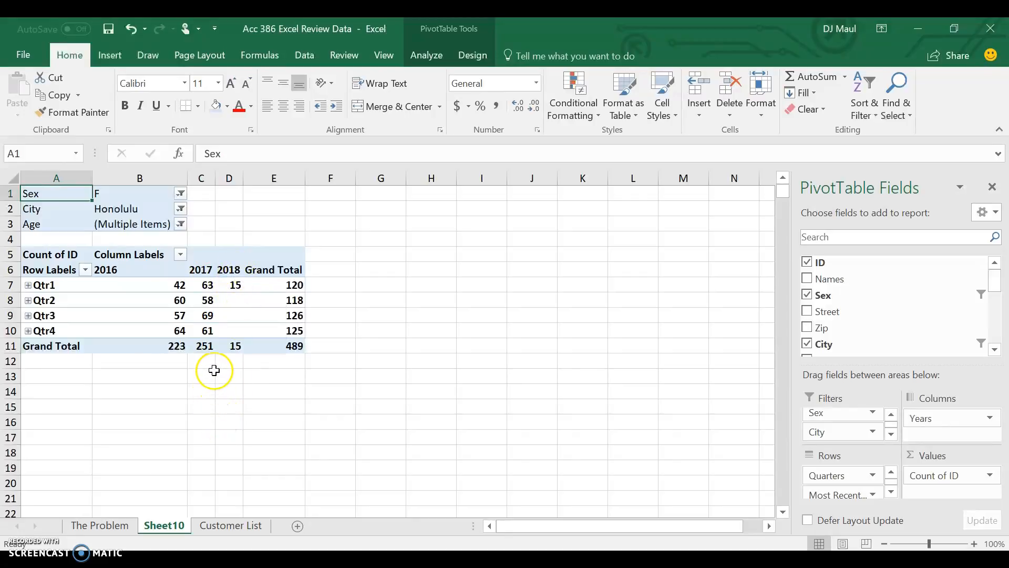
left_click(100, 524)
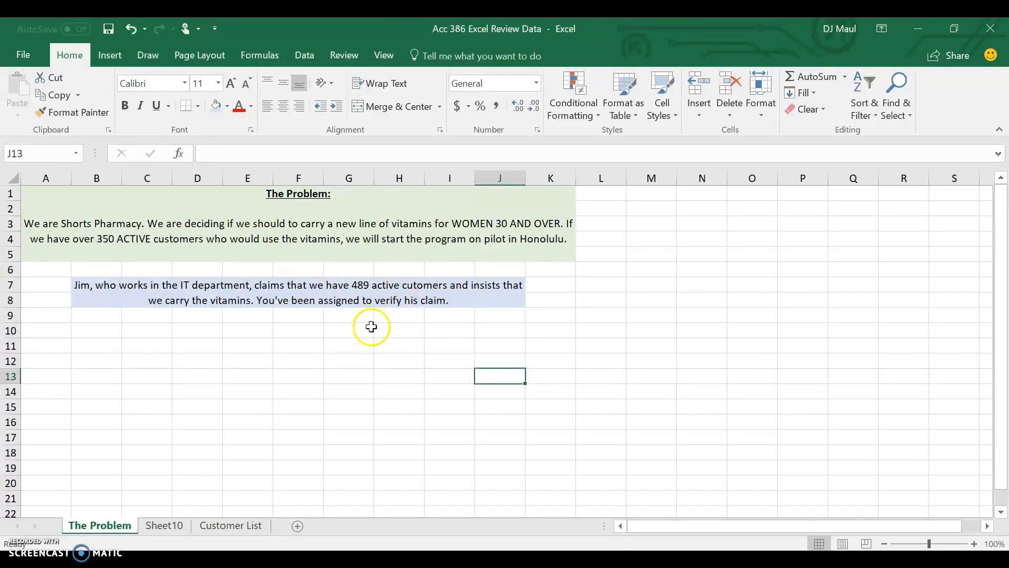
left_click(164, 525)
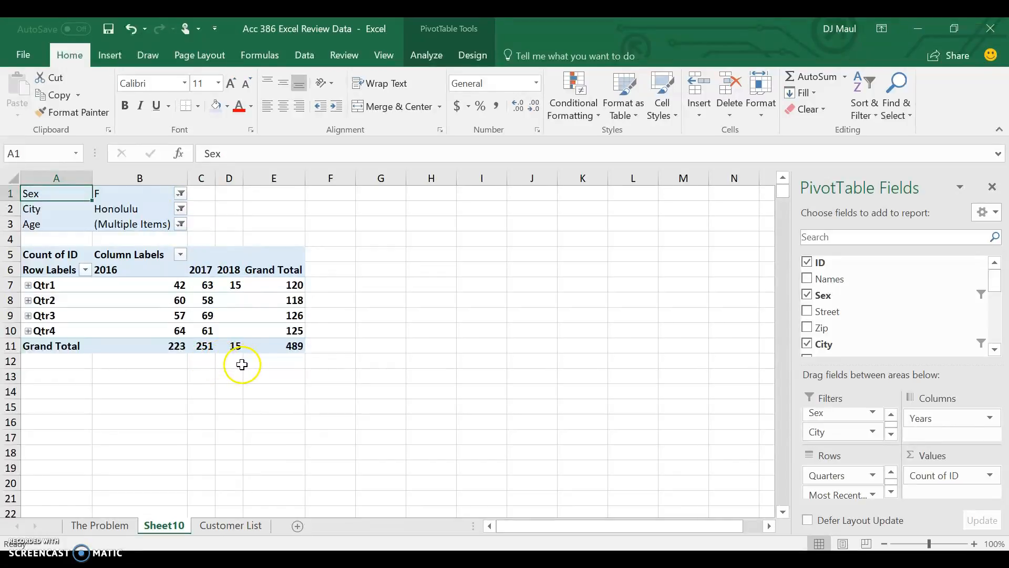
Add the 2017 and 2018 totals in cell D15 below the PivotTable with =SUM(251,15).
left_click(226, 409)
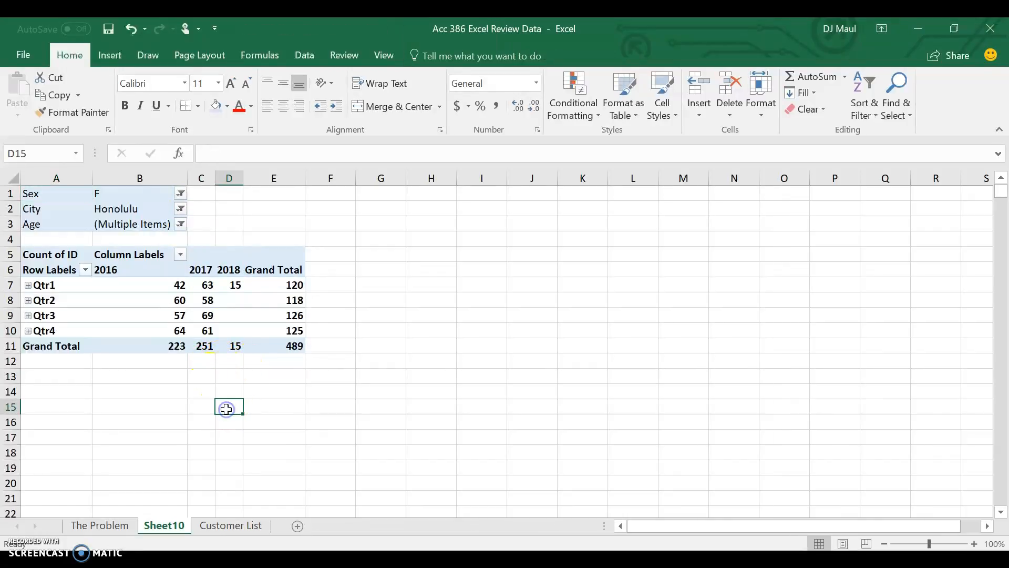
type("=sum")
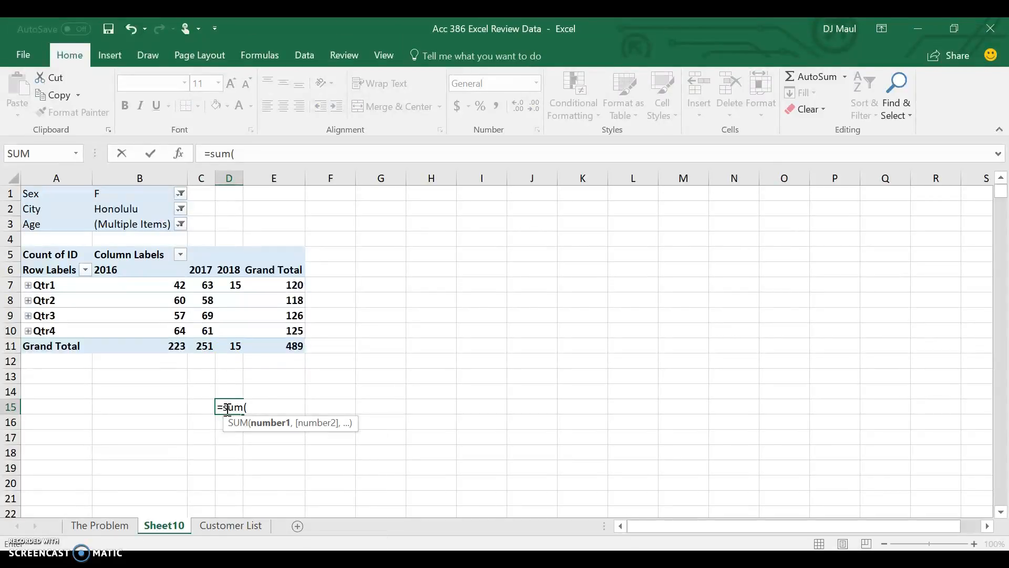
type("(251,15")
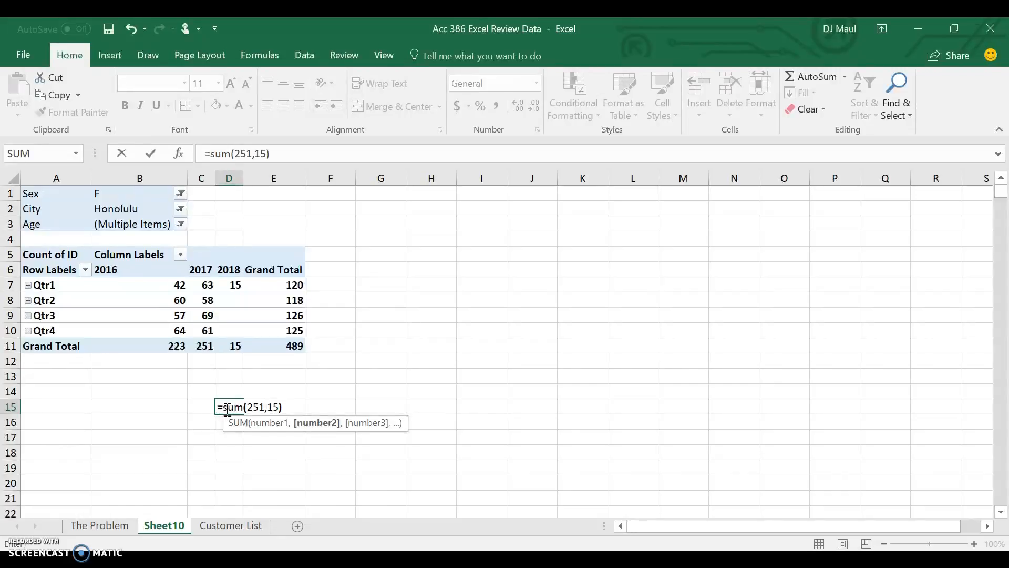
key("Return")
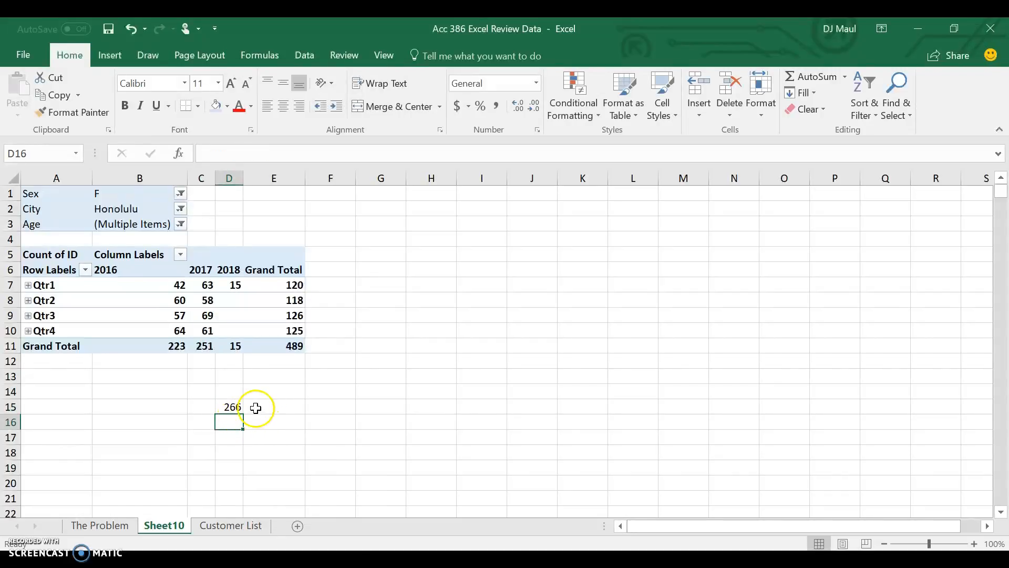
Label the sum with the text Active Customers in cell B15.
left_click(180, 408)
type("Active Custom")
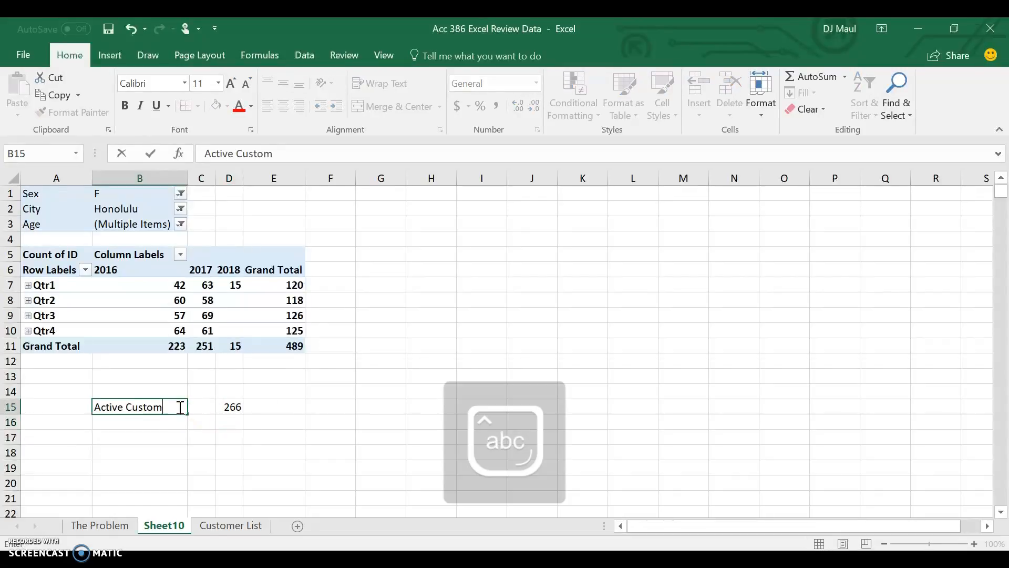
type("ers")
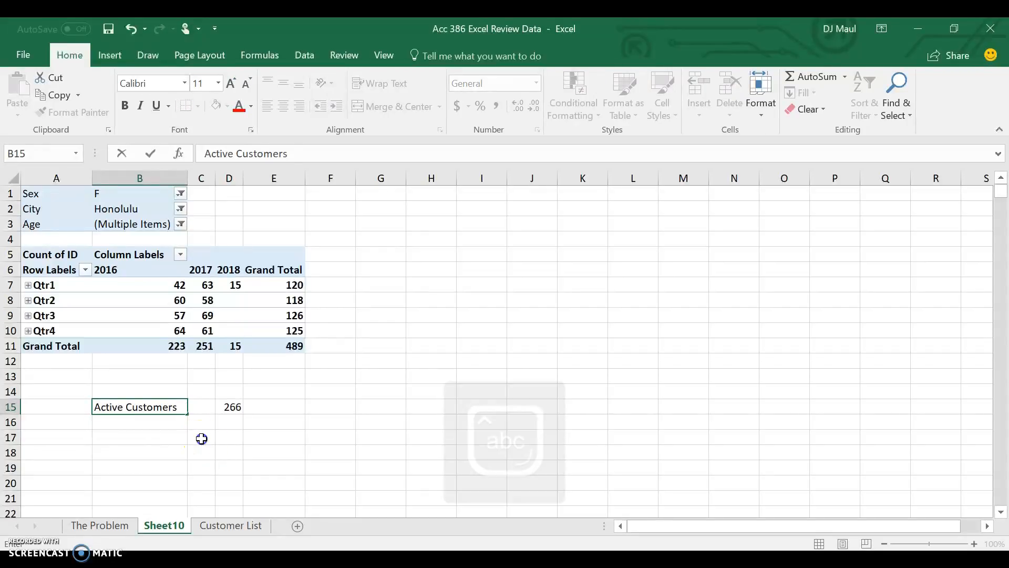
left_click(201, 438)
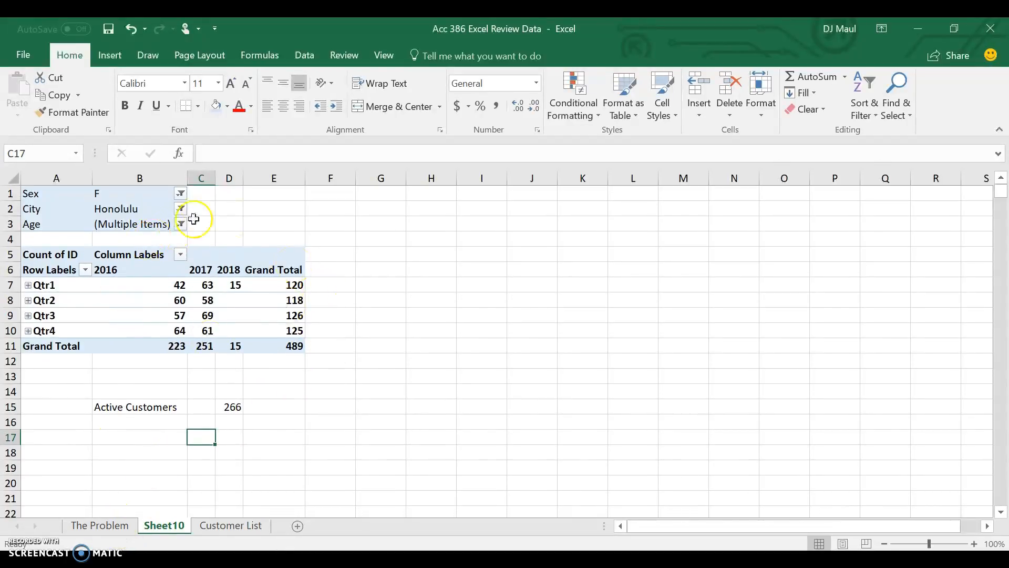
Review the criteria on The Problem sheet again and examine the PivotTable's field layout on Sheet10.
left_click(112, 528)
left_click(228, 254)
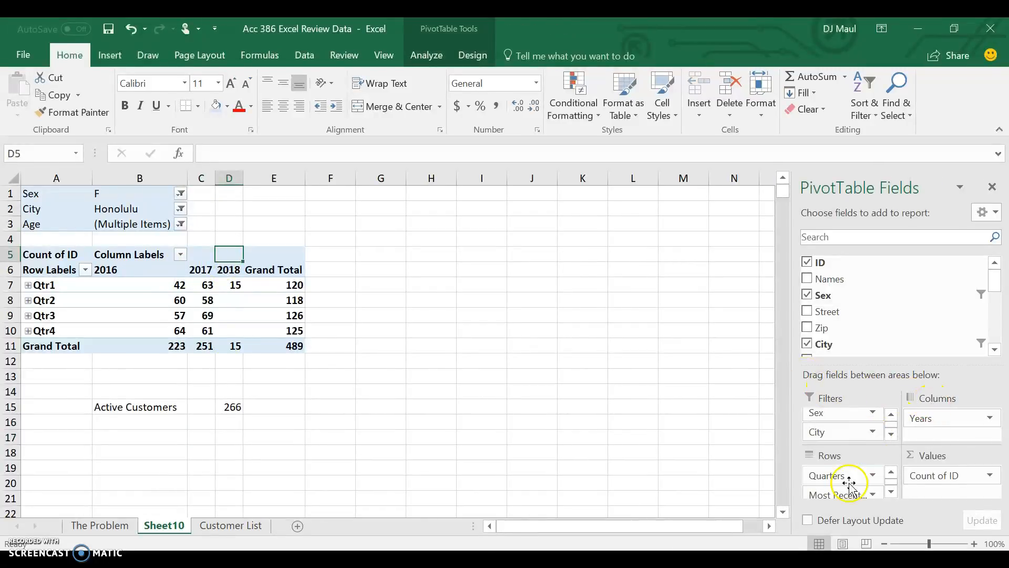